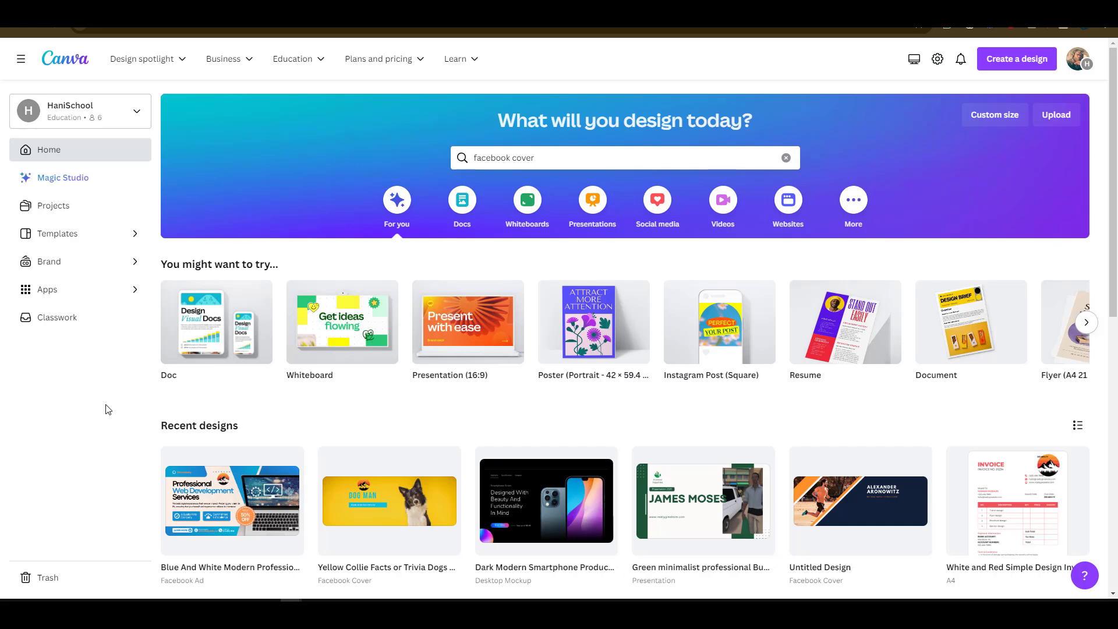
Search the templates for "facebook videos".
triple_click(496, 165)
type("facebook videos")
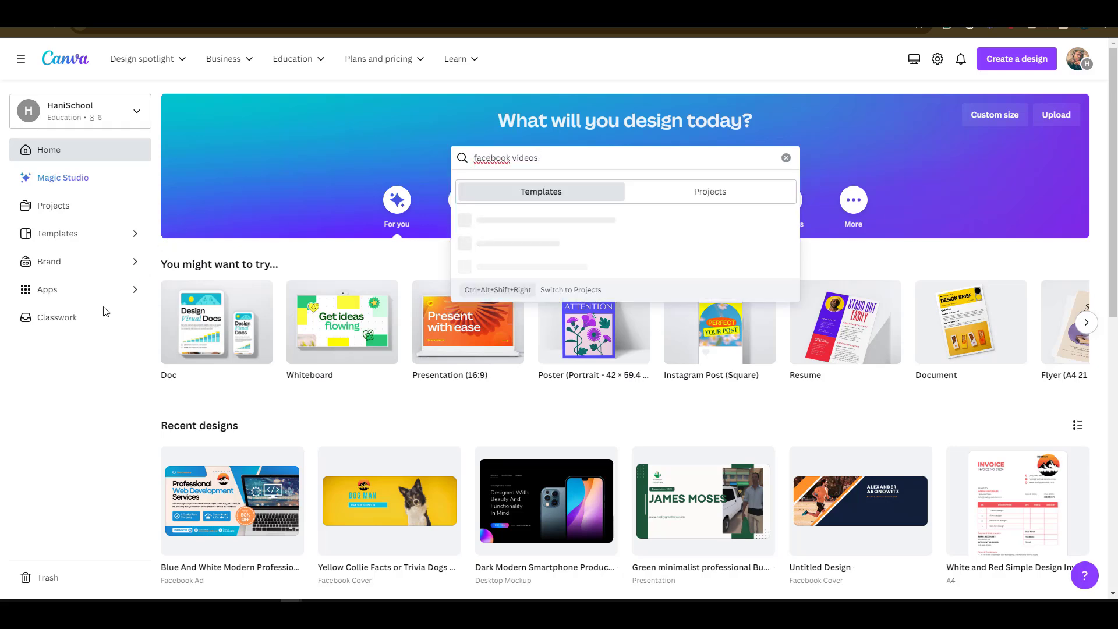
key("Return")
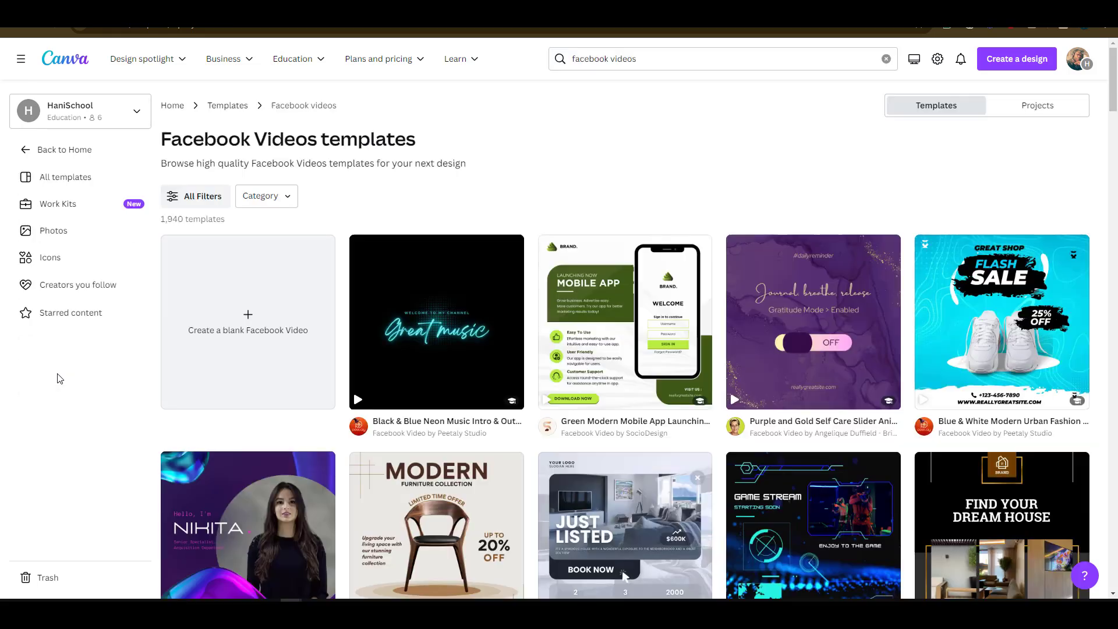
Open the Brown Modern Furniture Collection Sale Facebook Video template for customization.
scroll(437, 469, "down", 3)
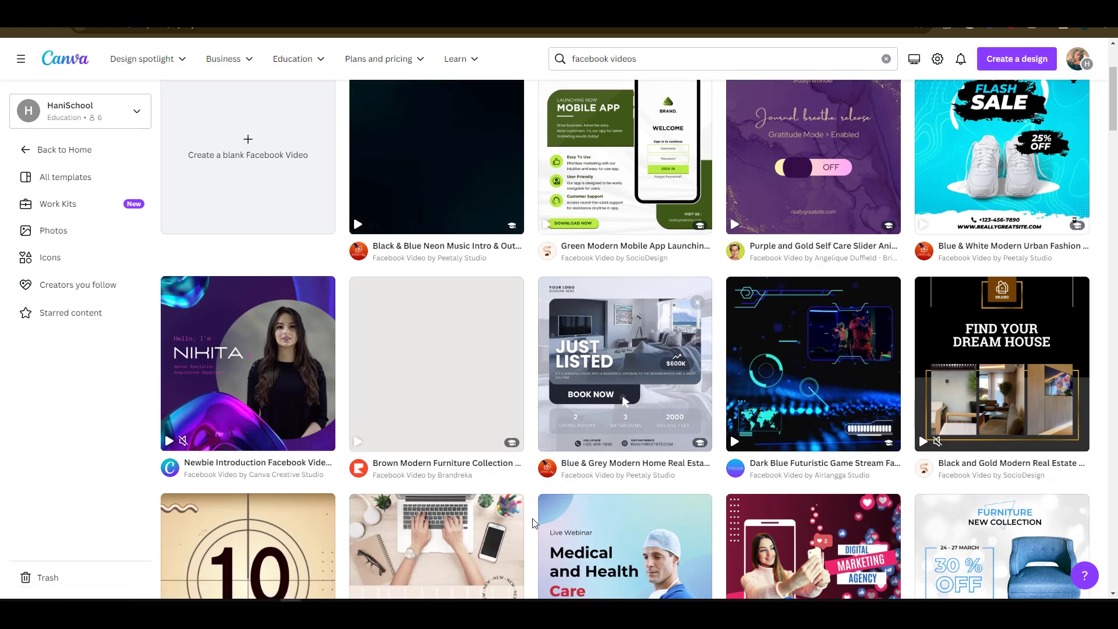
scroll(533, 523, "down", 3)
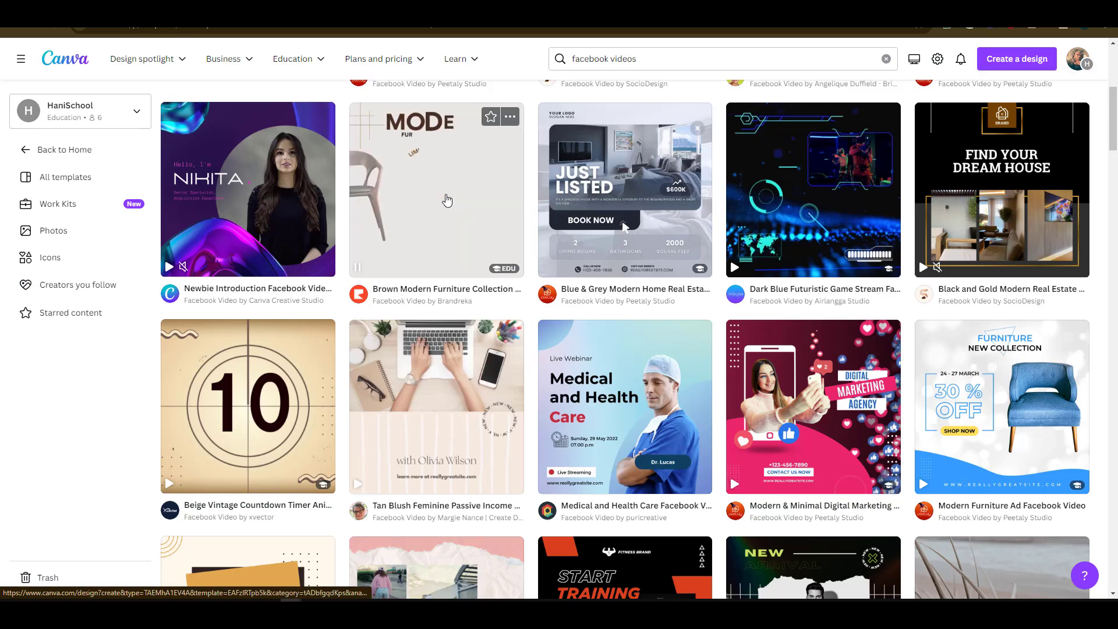
left_click(447, 200)
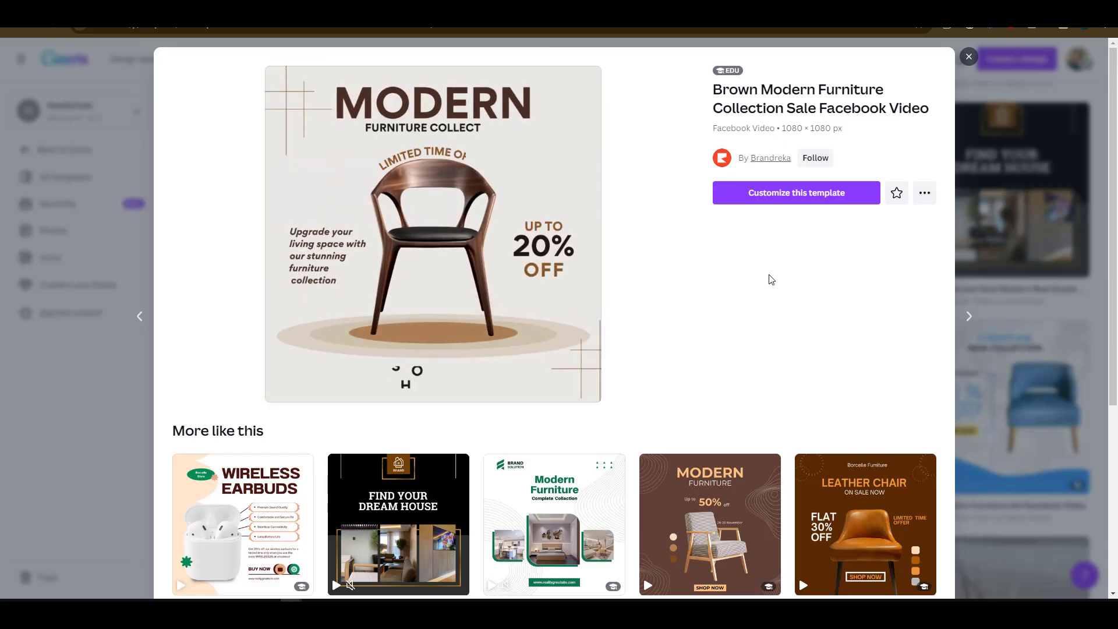
left_click(785, 199)
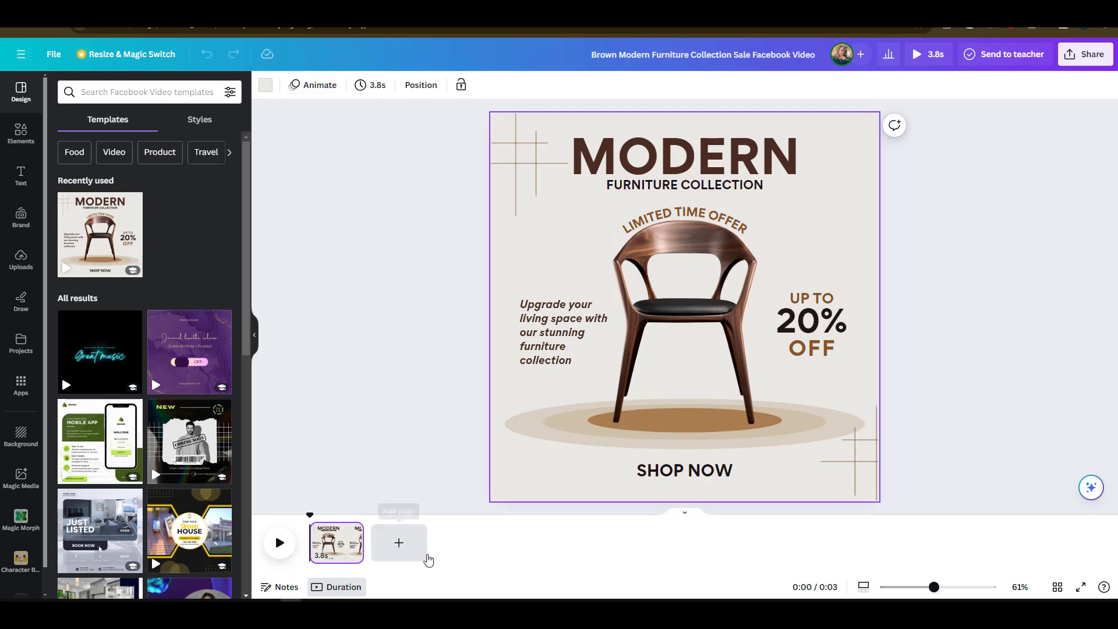
Add a second page and apply the first page of the Light Green Nature Forest Path Inspirational Facebook Video template to it.
left_click(414, 551)
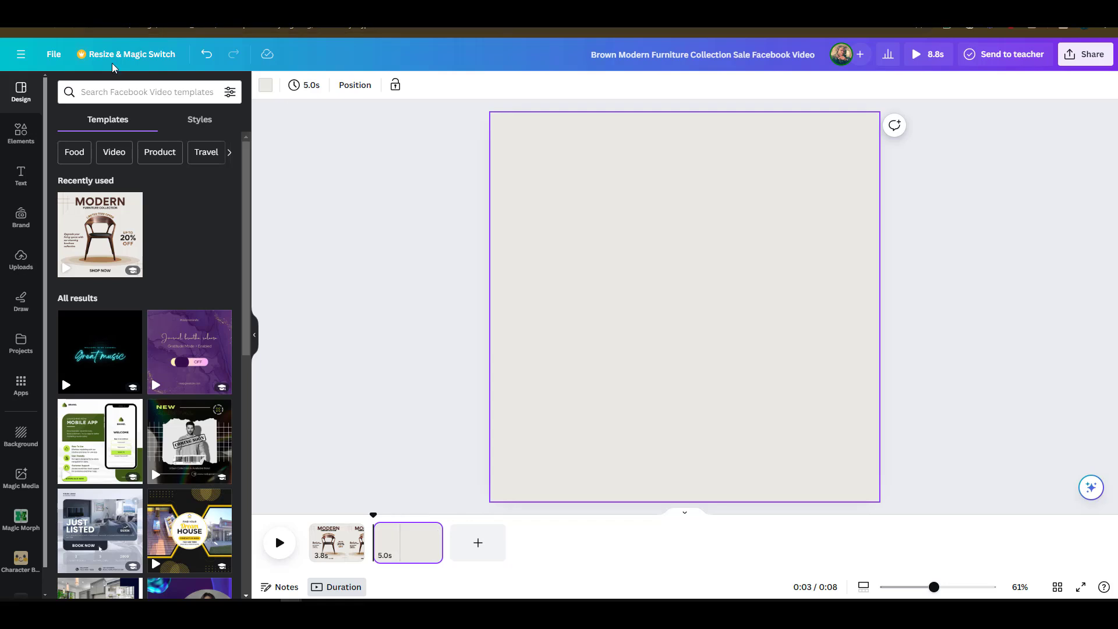
left_click(22, 269)
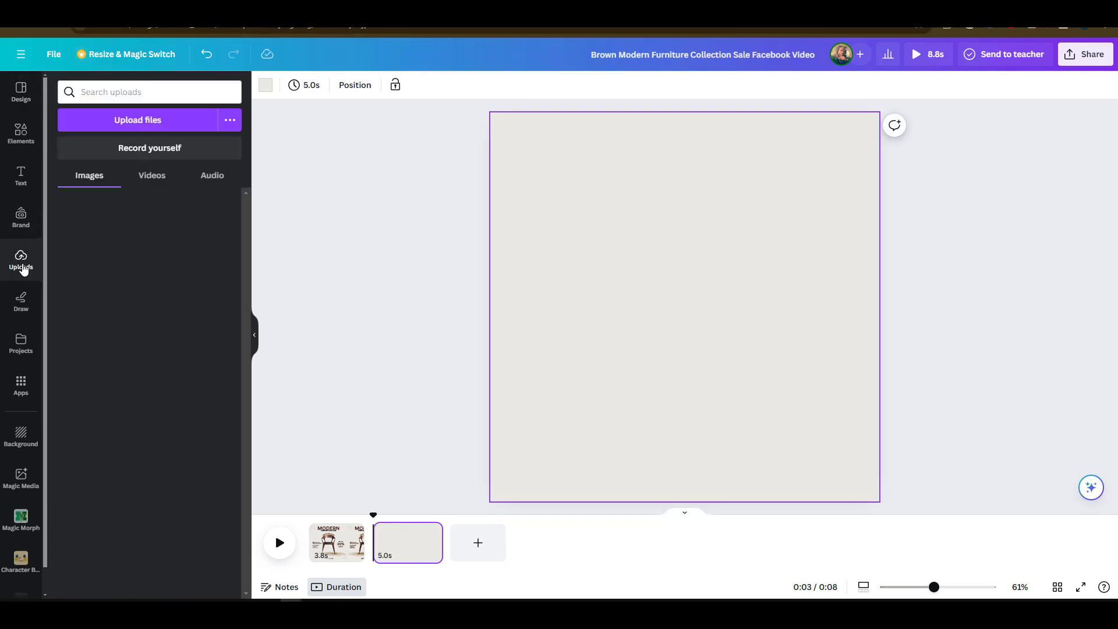
left_click(147, 180)
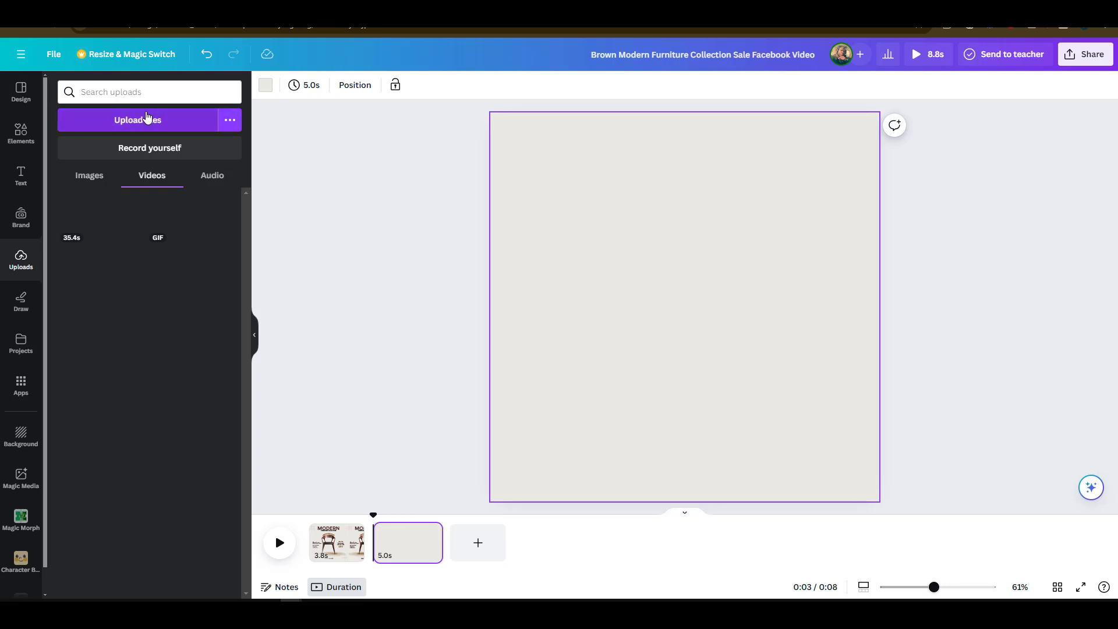
left_click(21, 92)
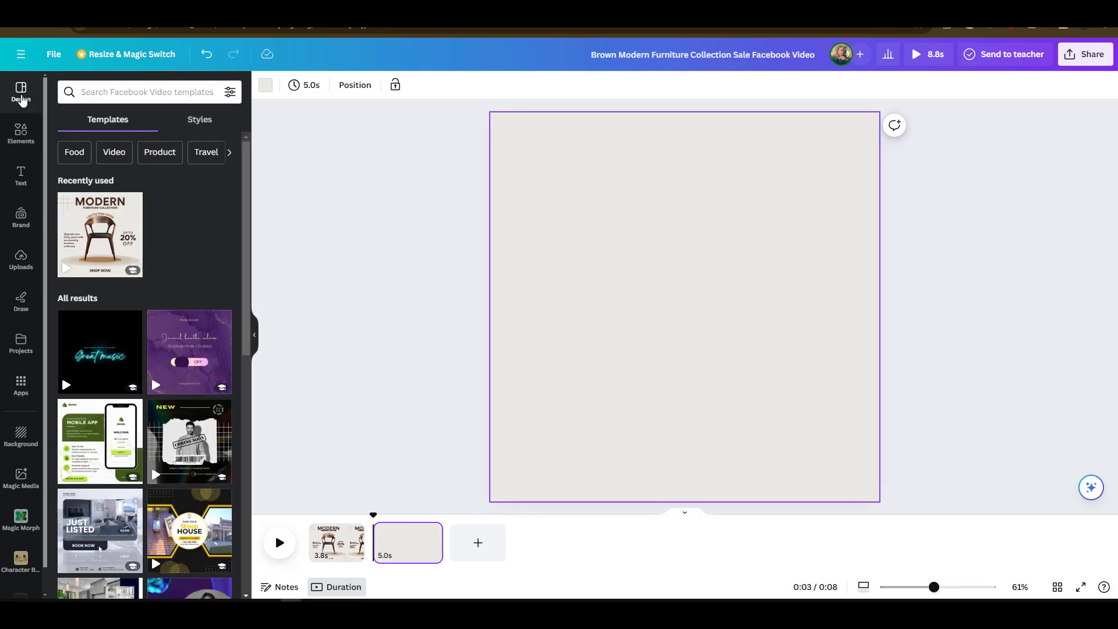
left_click(116, 158)
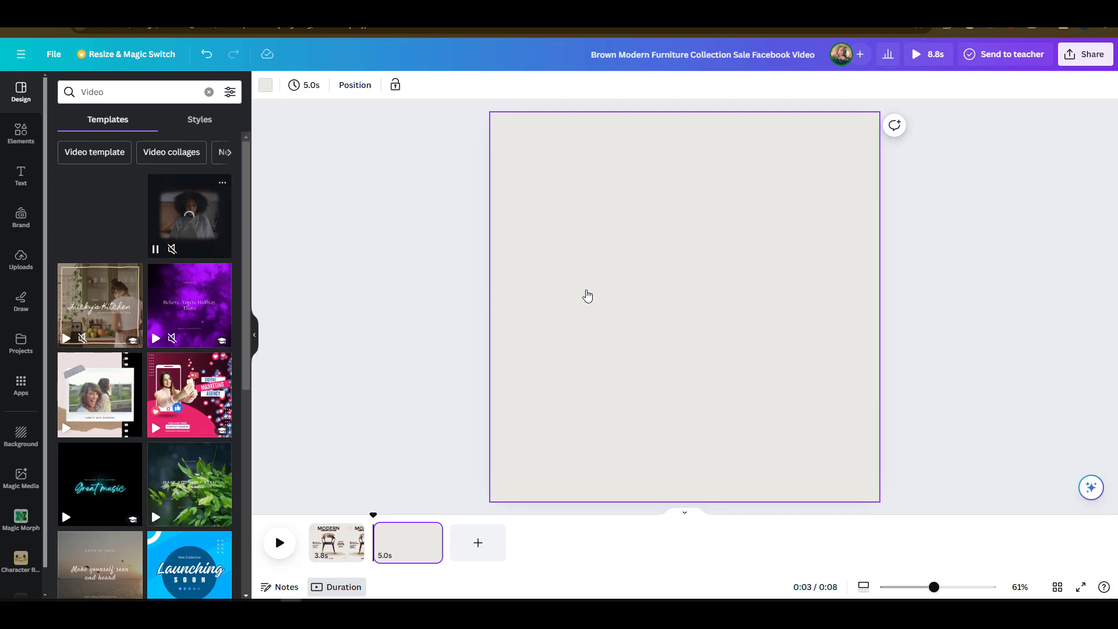
key("Delete")
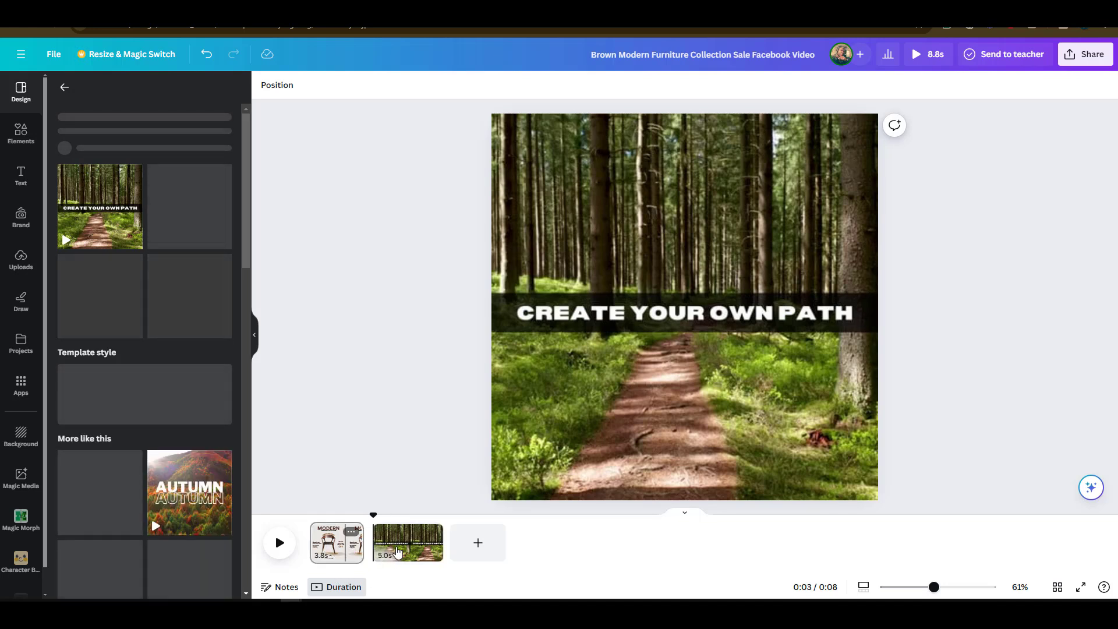
key("ctrl+z")
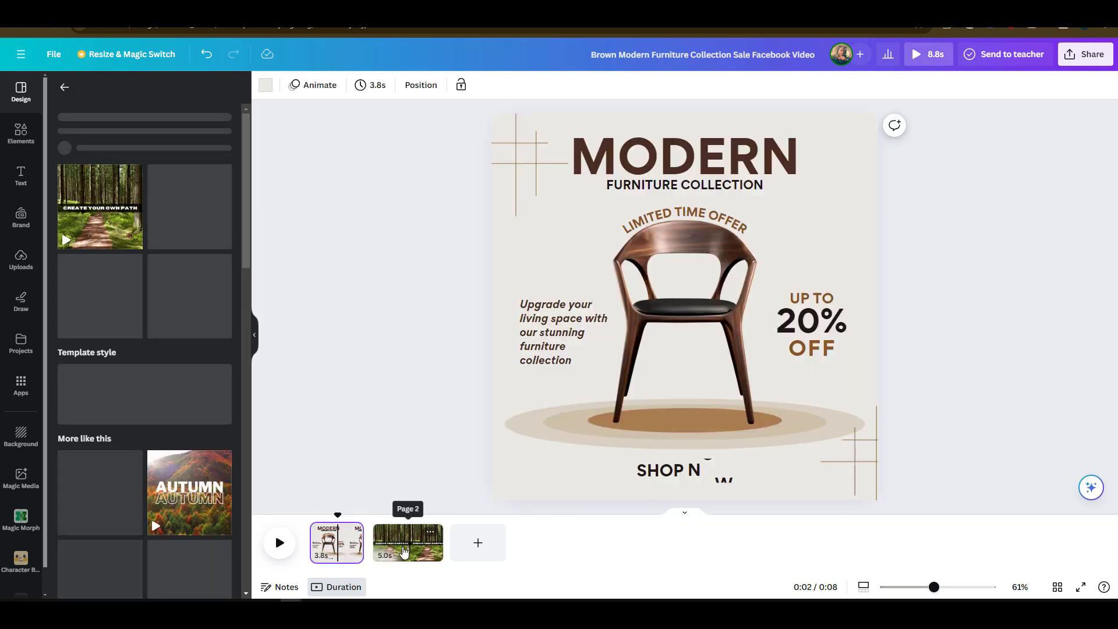
key("ctrl+z")
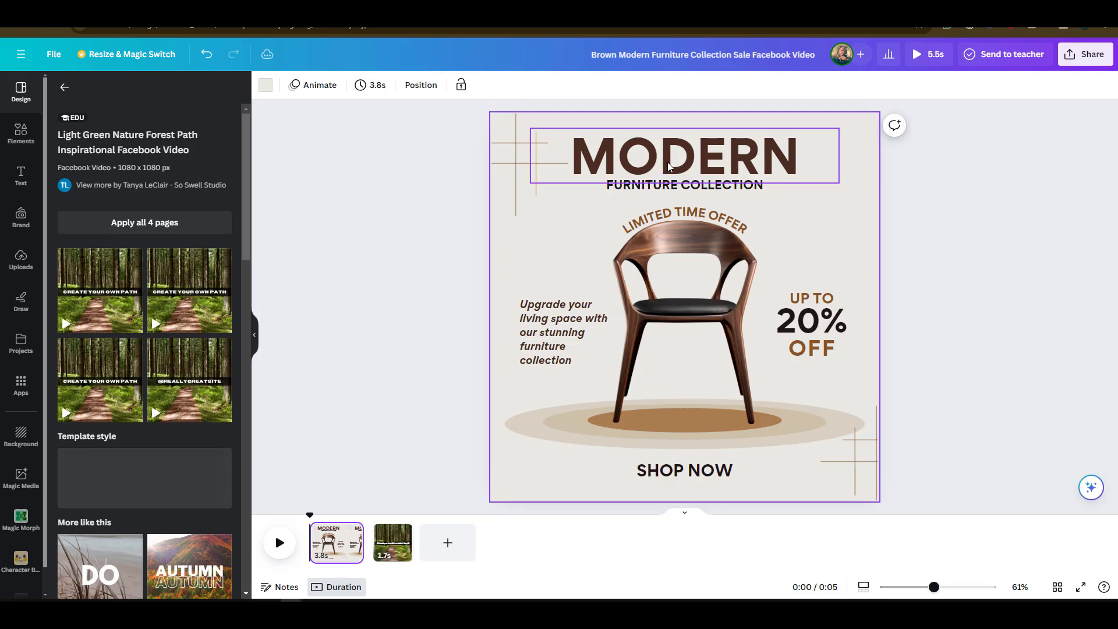
Change the "MODERN" heading's text colour on page 1 to coral red and play the video as a preview.
left_click(757, 170)
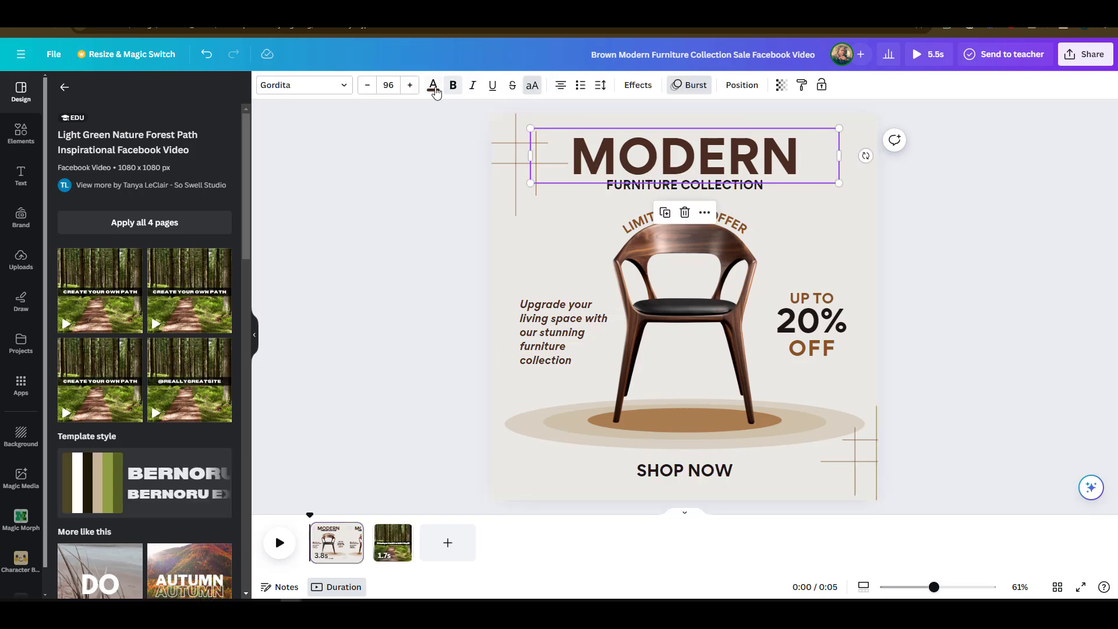
left_click(433, 87)
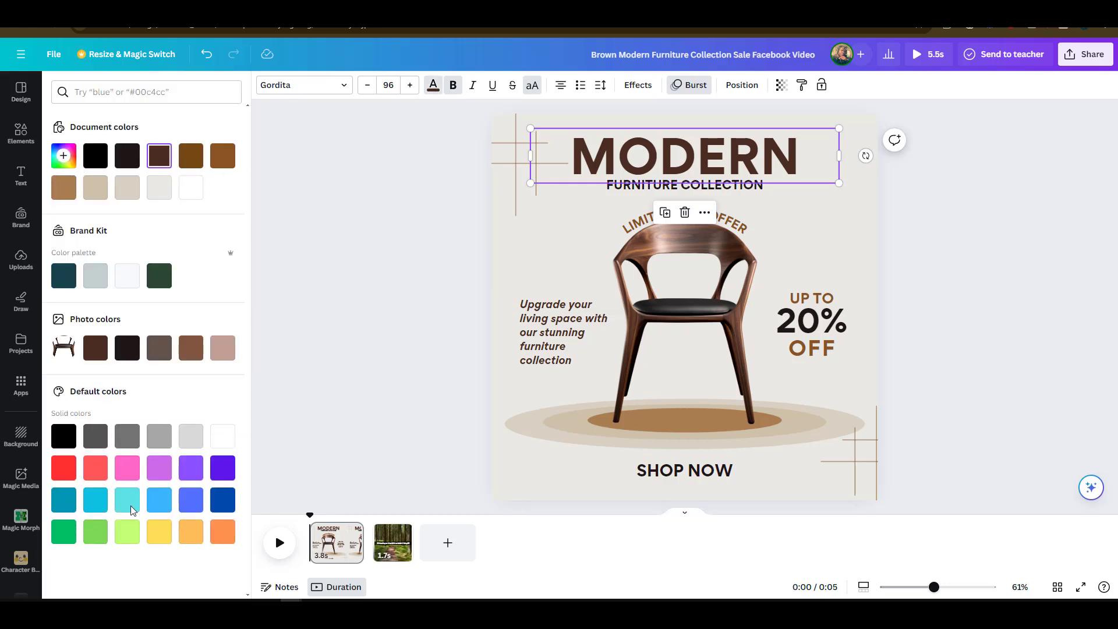
left_click(94, 468)
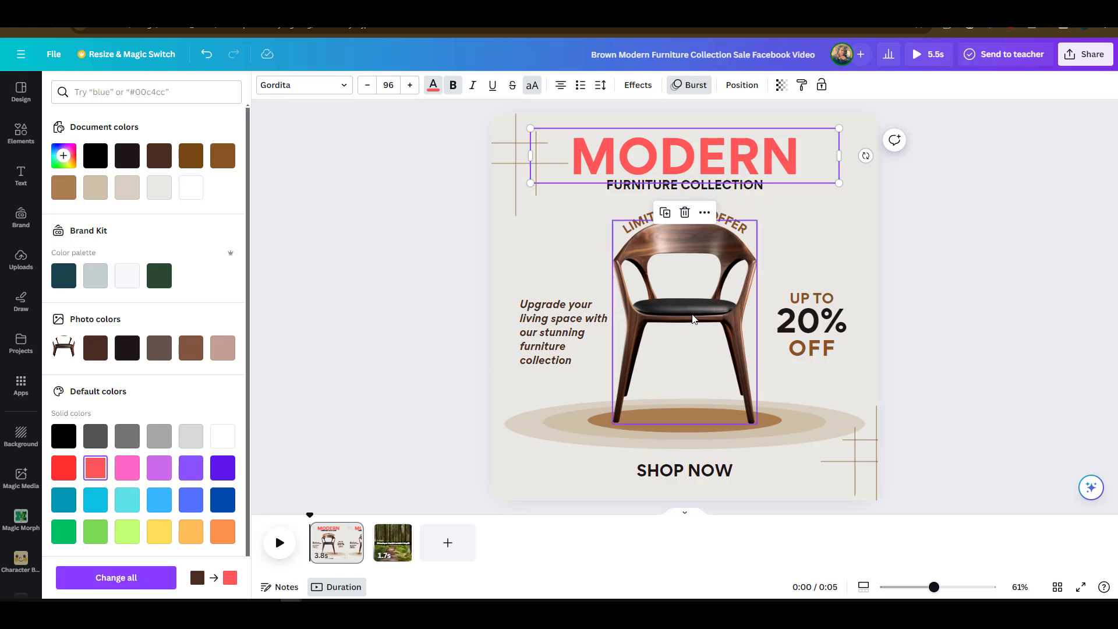
left_click(698, 295)
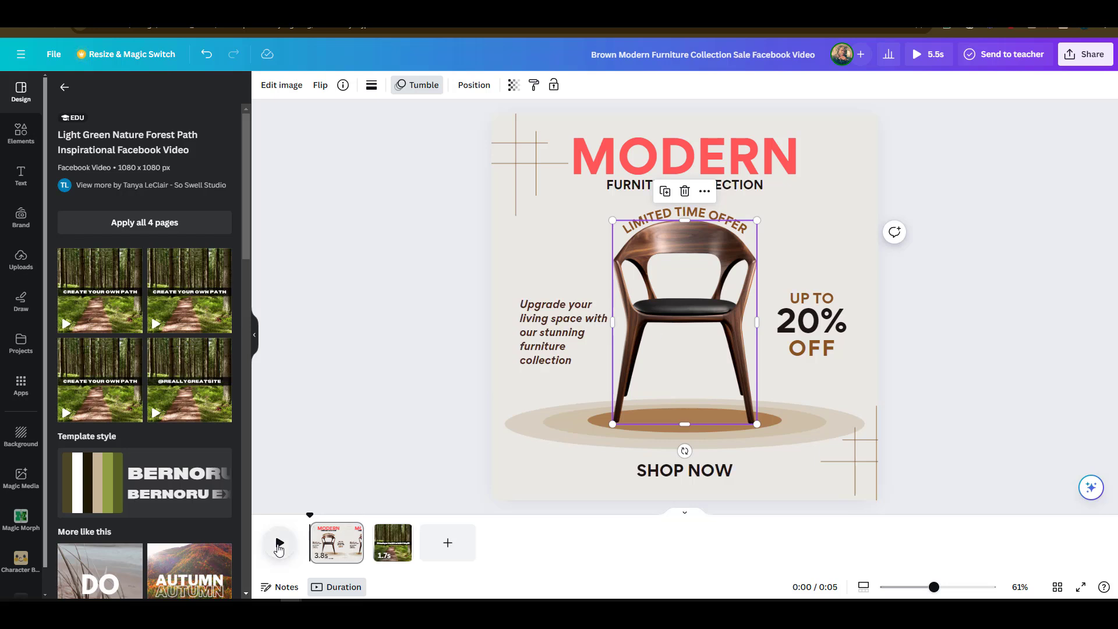
left_click(280, 542)
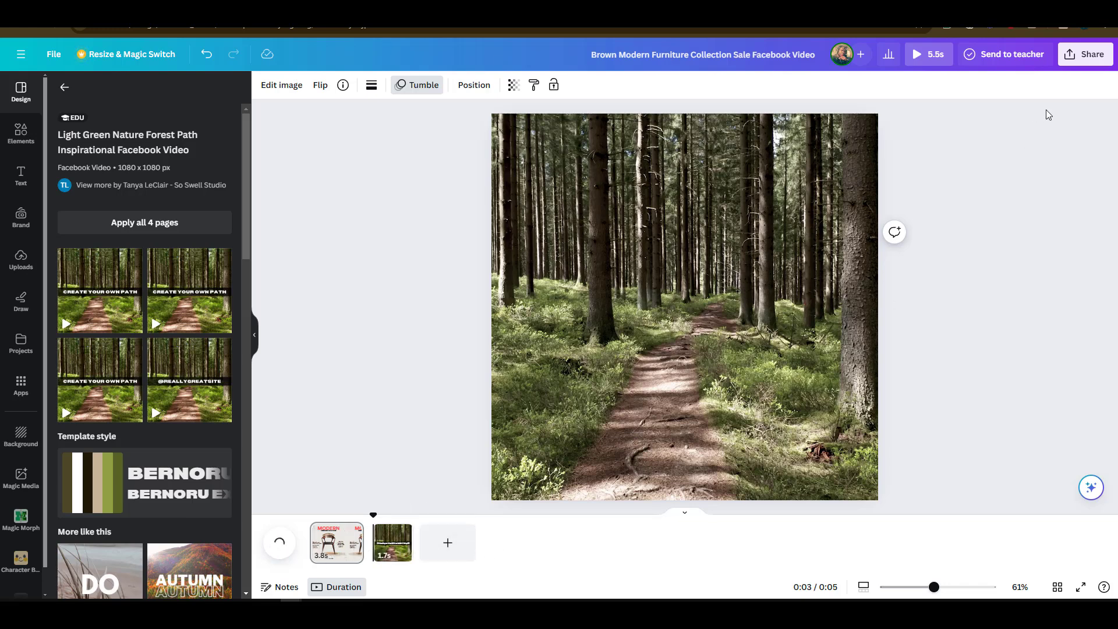
Download both pages of the design as a single MP4 video.
left_click(1084, 56)
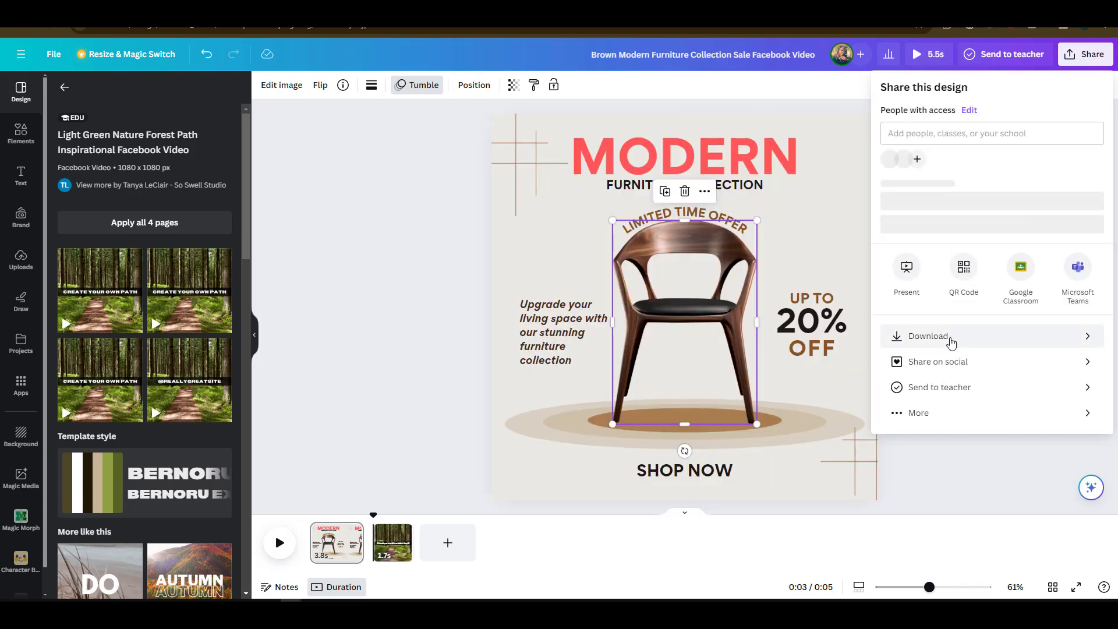
left_click(950, 340)
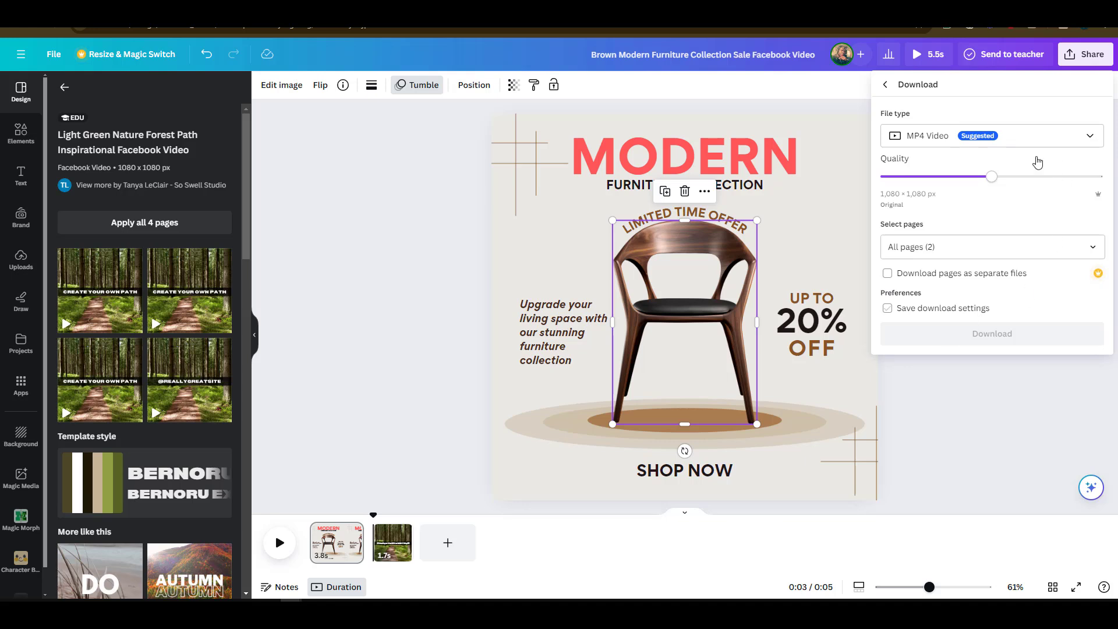
left_click(933, 143)
left_click(1015, 141)
left_click(916, 140)
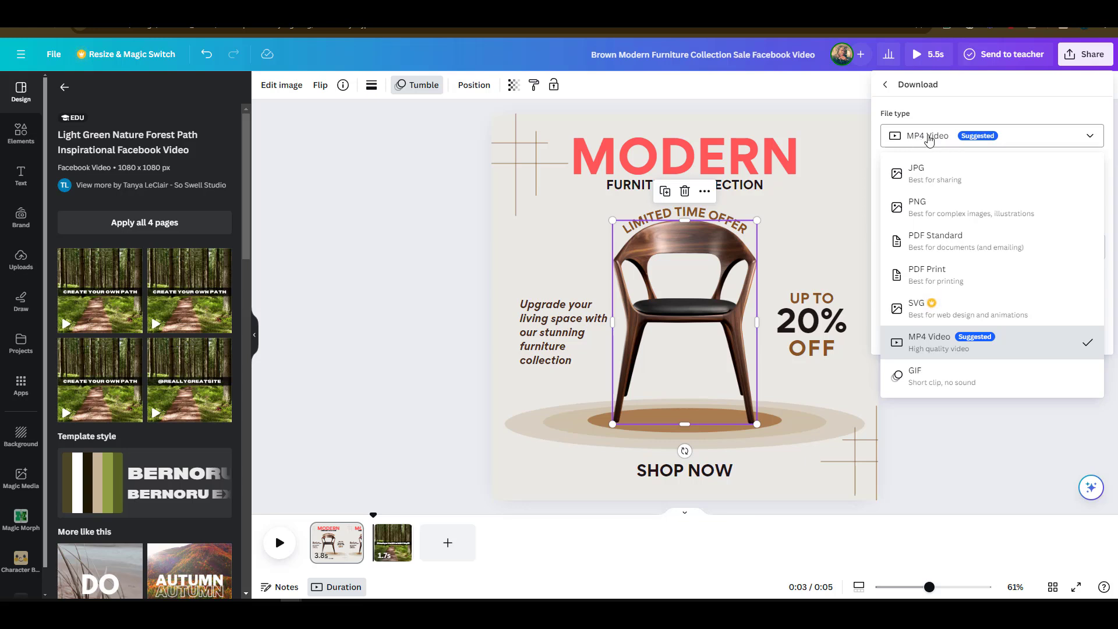
left_click(929, 141)
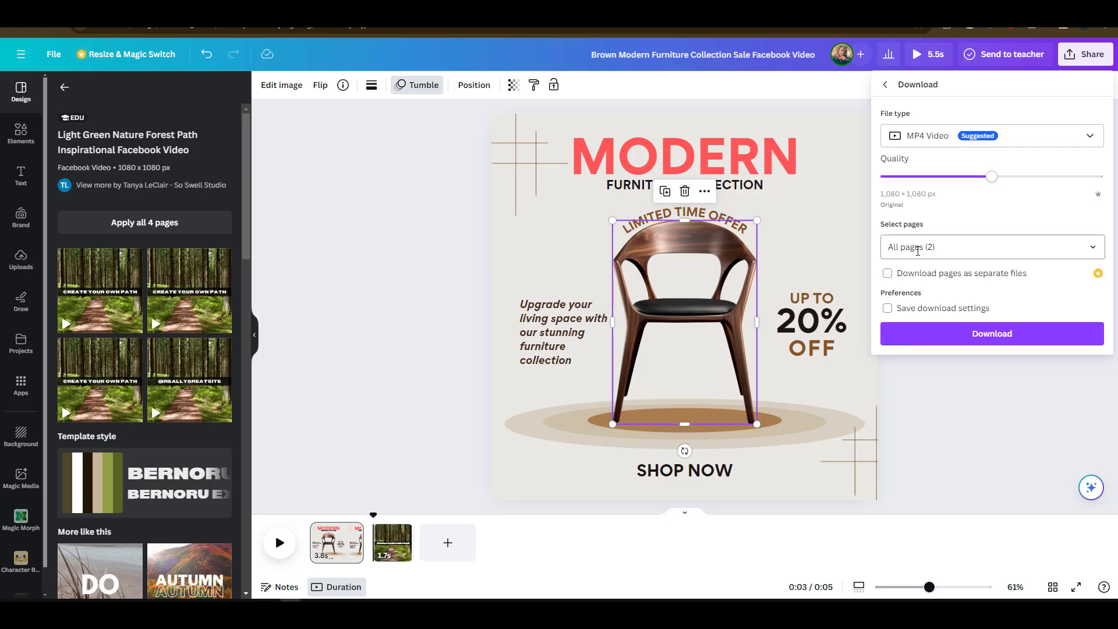
left_click(949, 248)
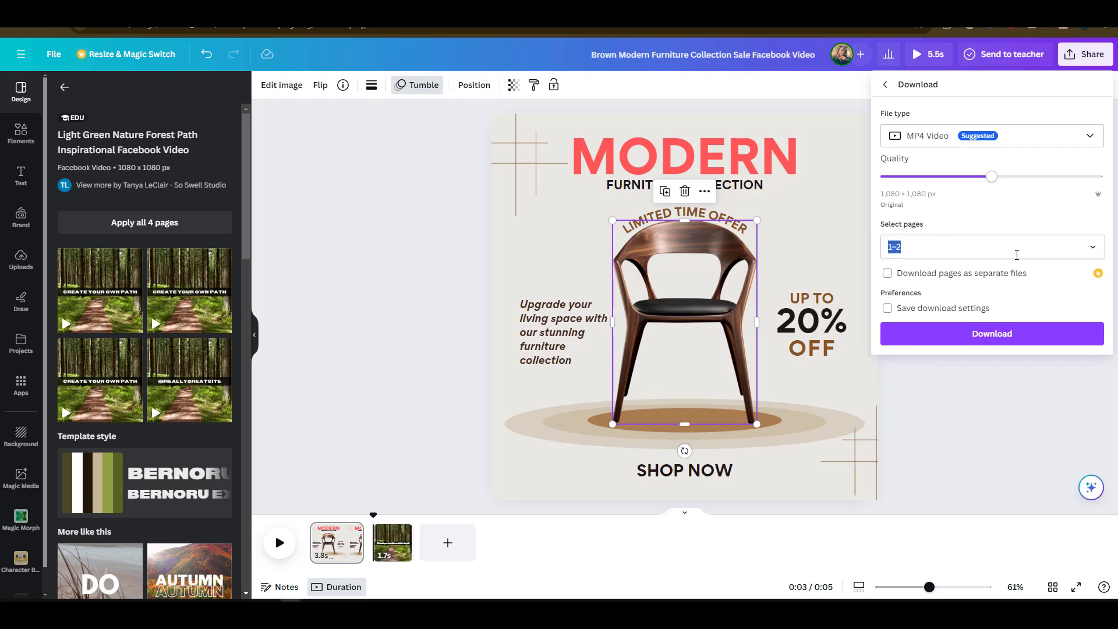
left_click(1092, 248)
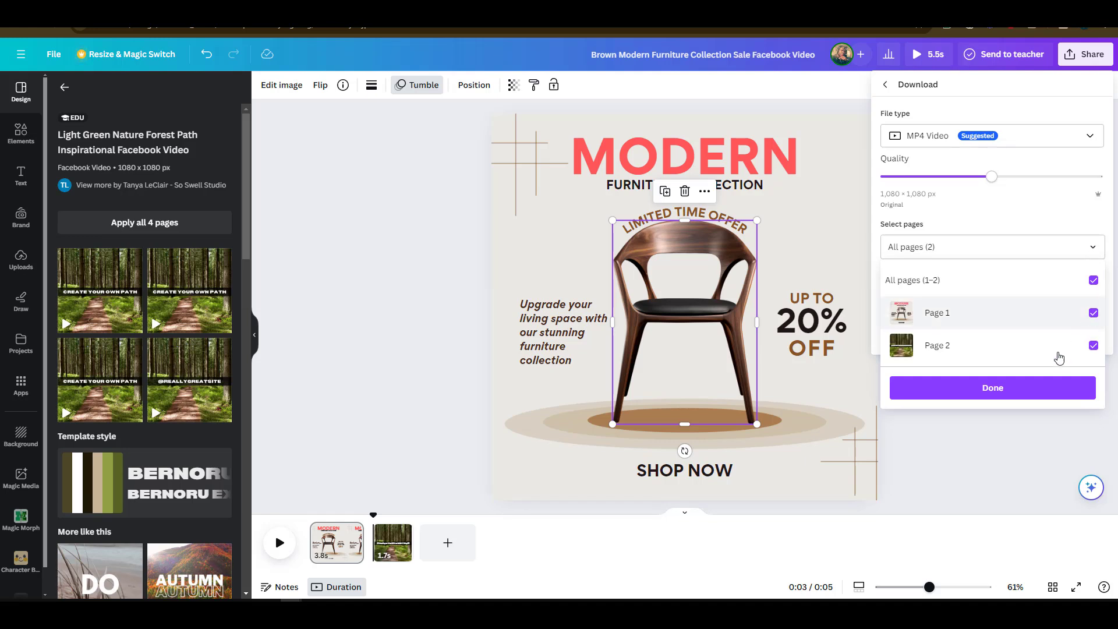
left_click(1011, 394)
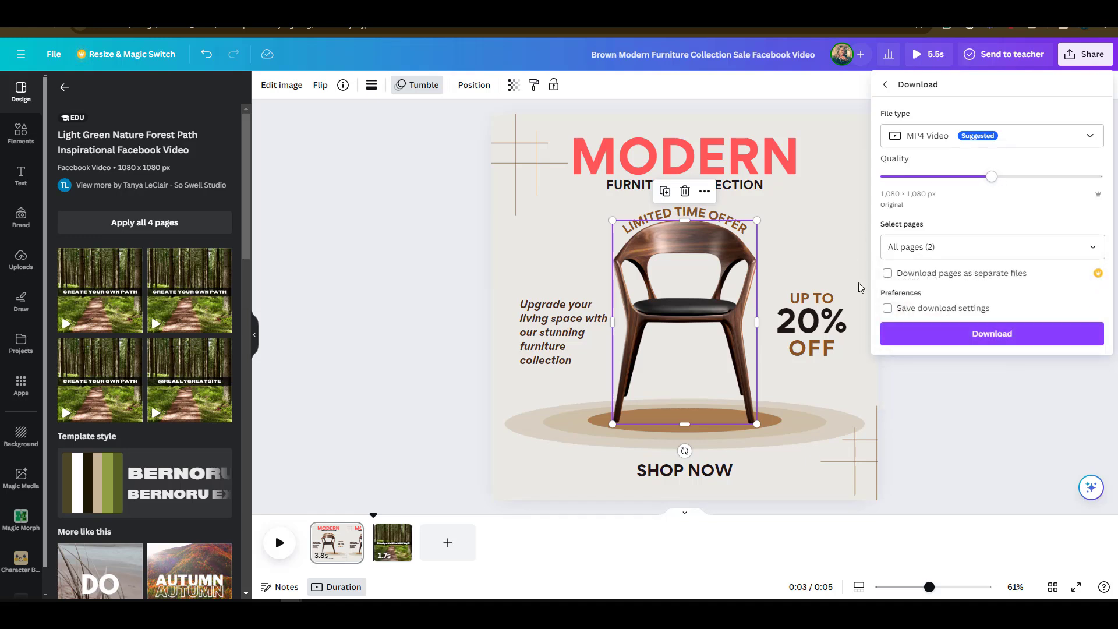
left_click(1006, 341)
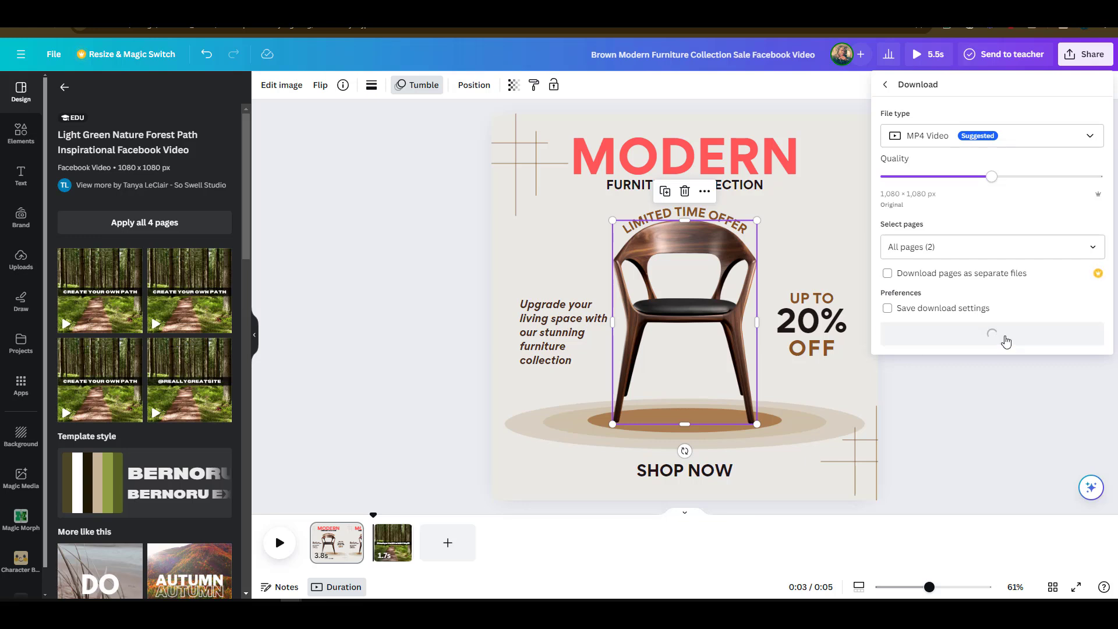